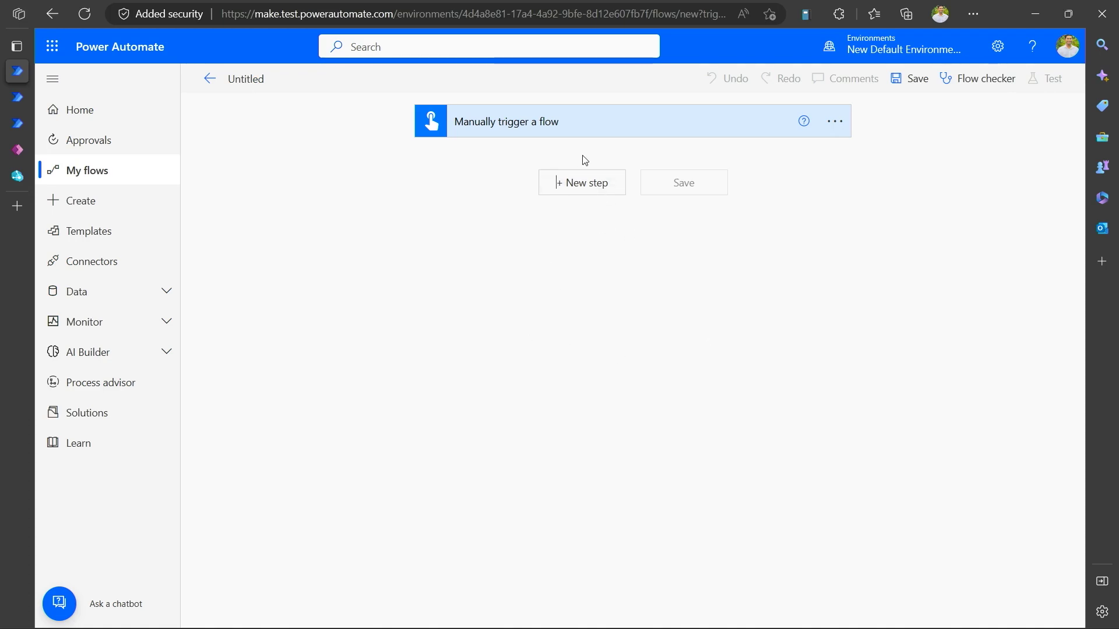
Step: Add a new step below the manual trigger and pick the Azure Digital Twins connector
click(586, 186)
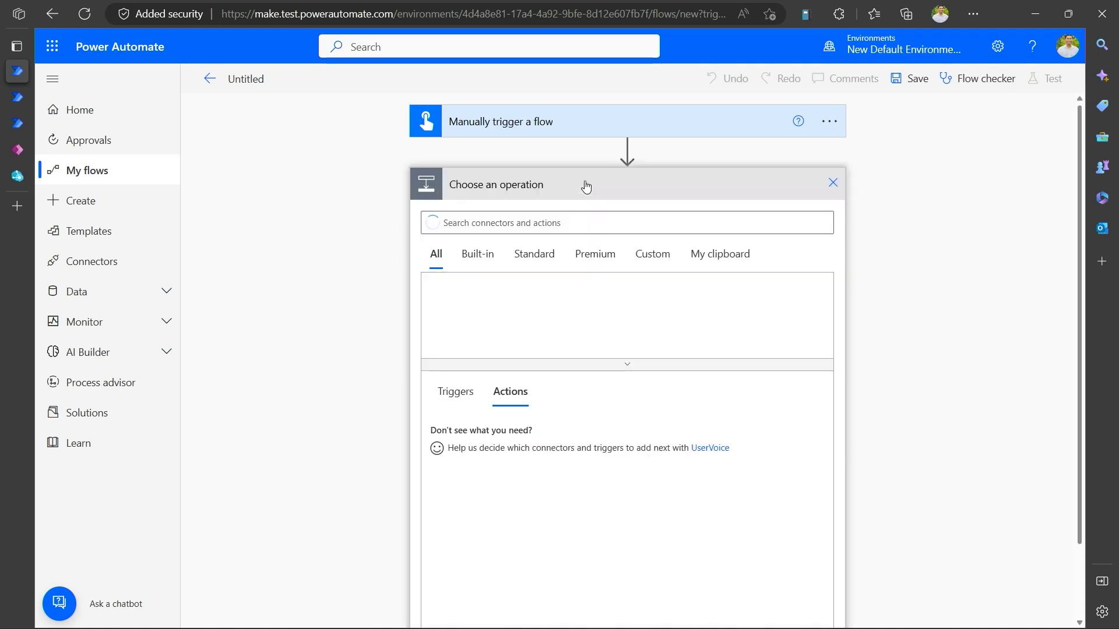
click(480, 223)
text(Azure Digital)
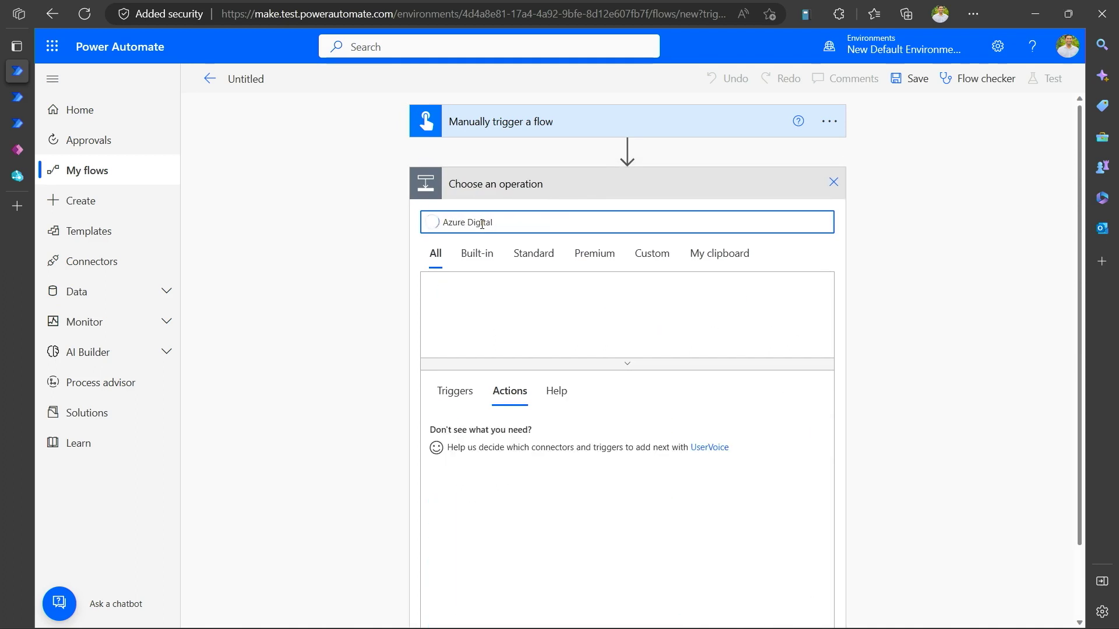
text( Twins)
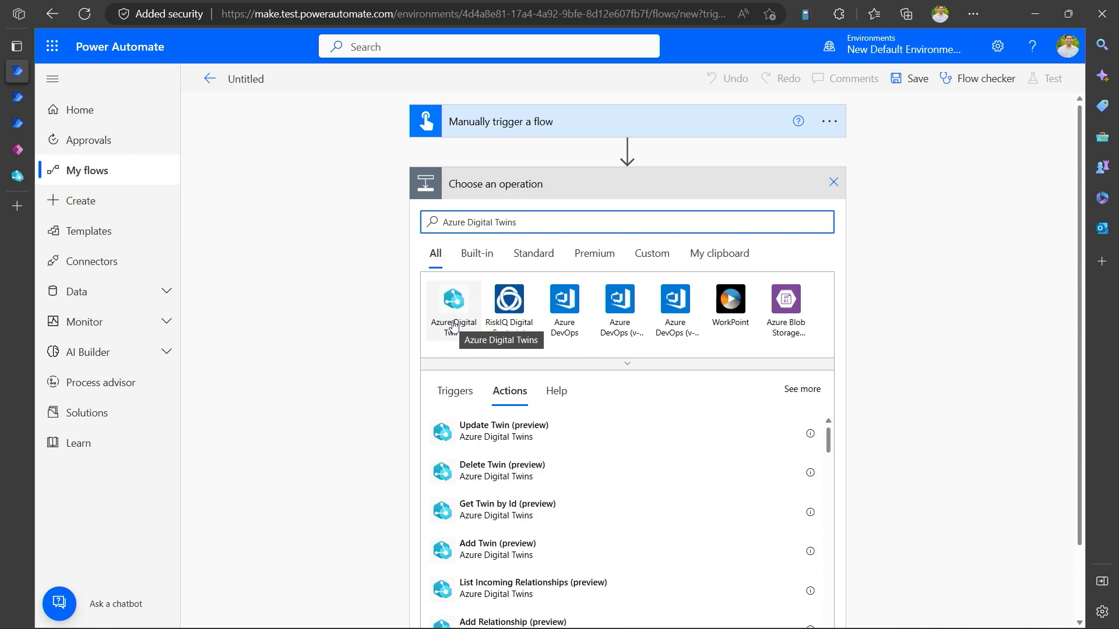
click(454, 327)
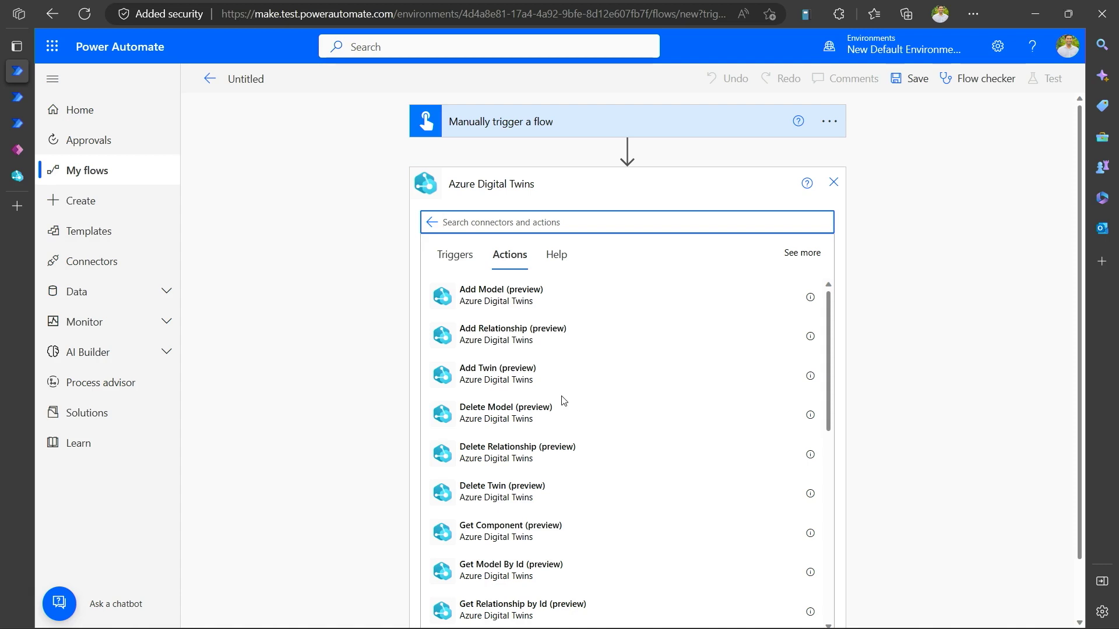
Step: Review the Azure Digital Twins preview actions such as Add Model and Add Twin
click(504, 374)
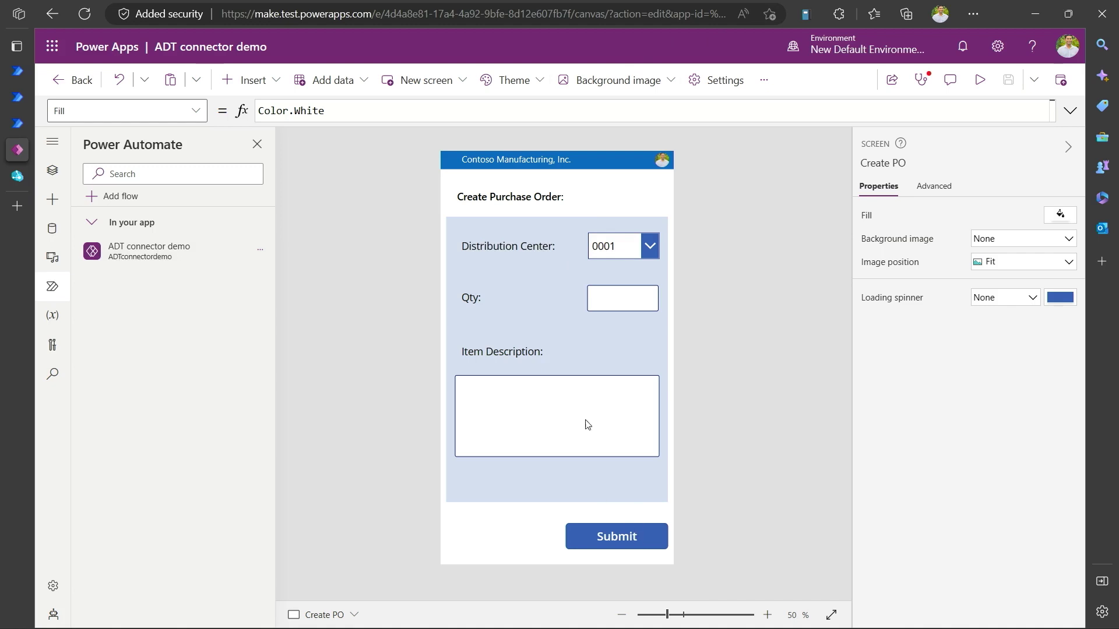
Step: Open the ADT connector demo flow from the app's Power Automate pane
mouse_move(156, 250)
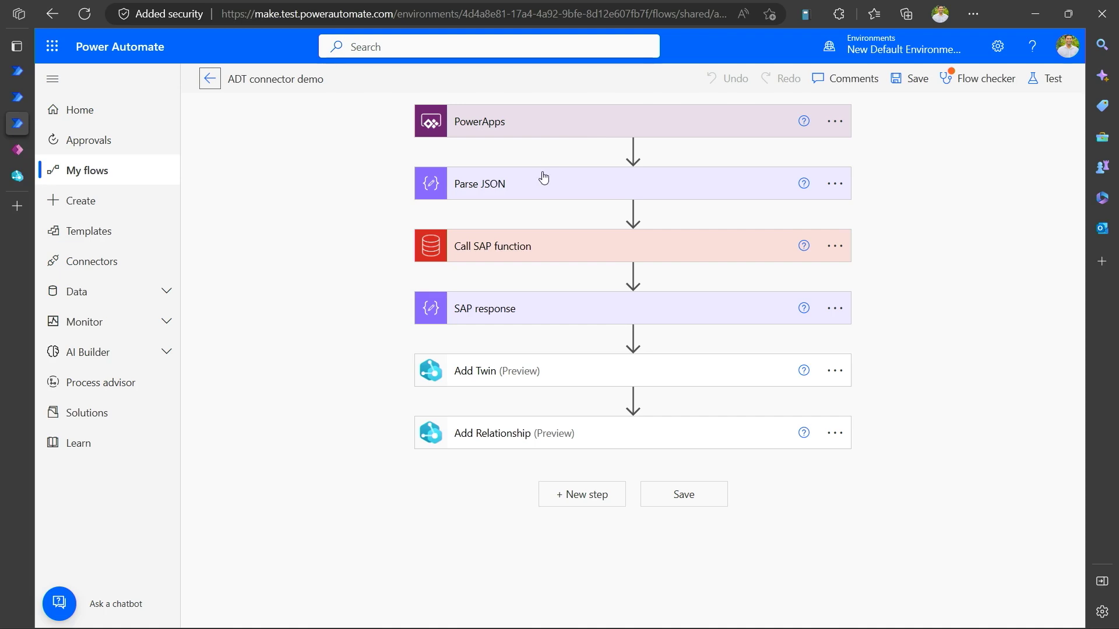
mouse_move(509, 231)
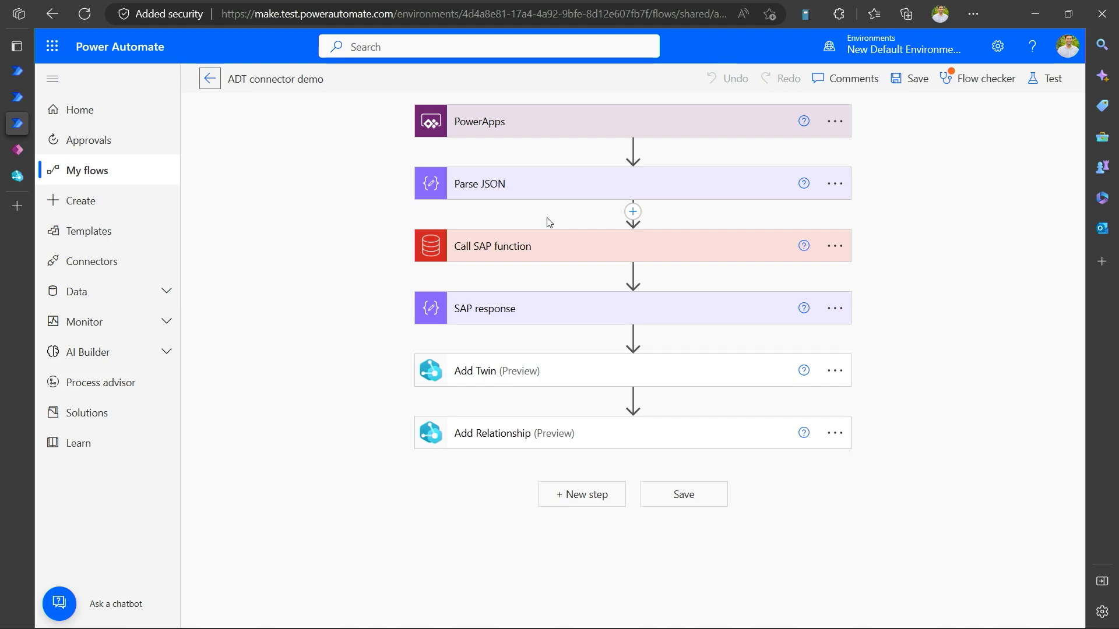
mouse_move(501, 331)
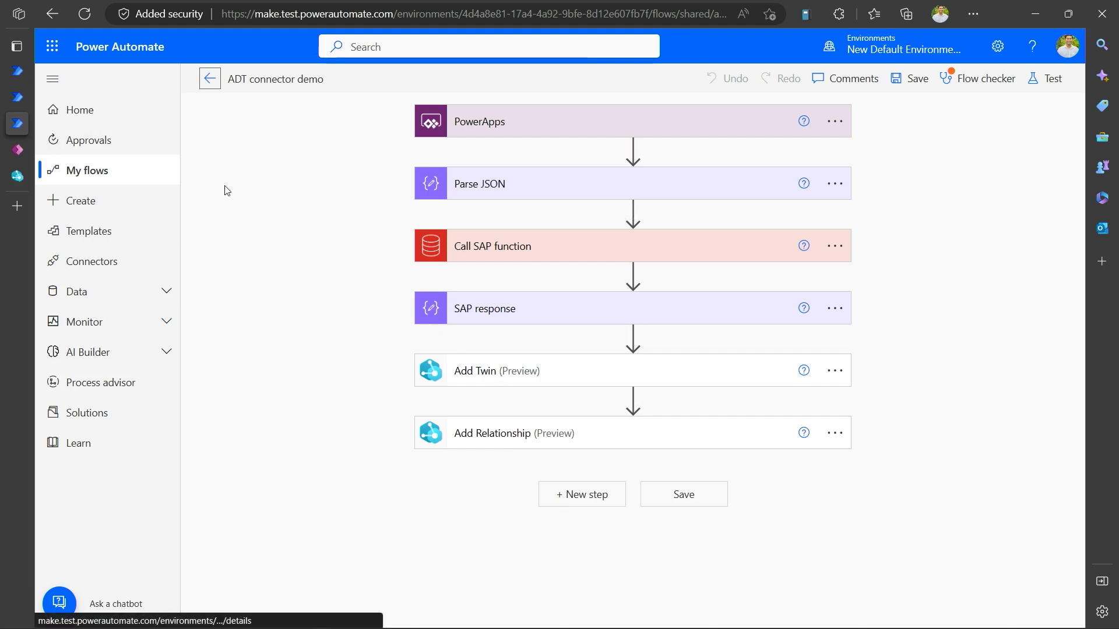
Step: Preview the app, submit an order for 3 Printers, and close the success message
click(18, 150)
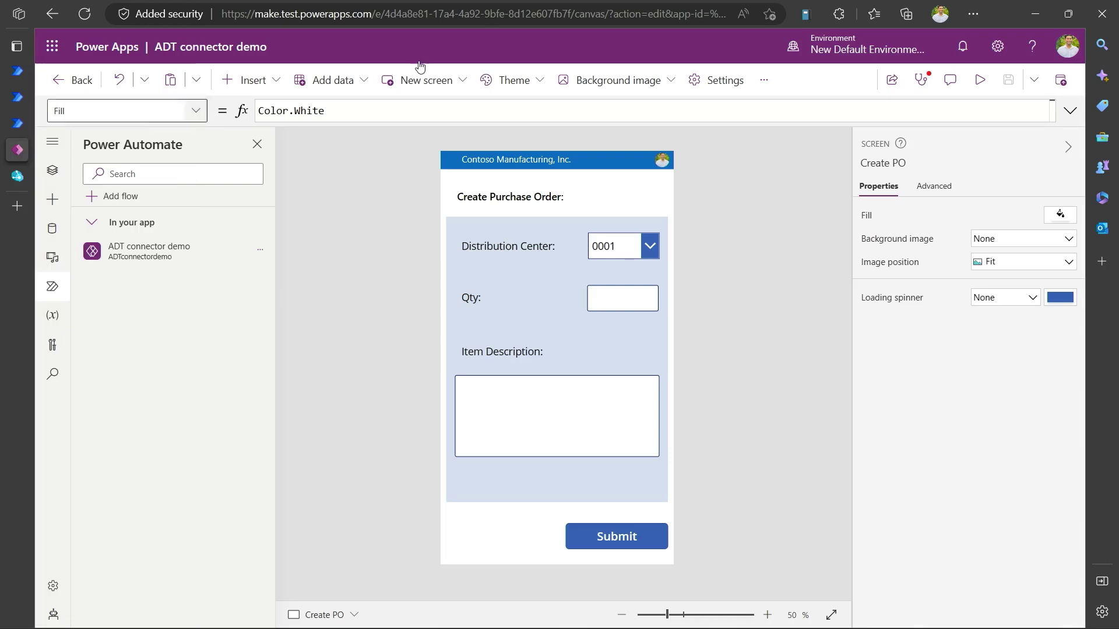
click(977, 84)
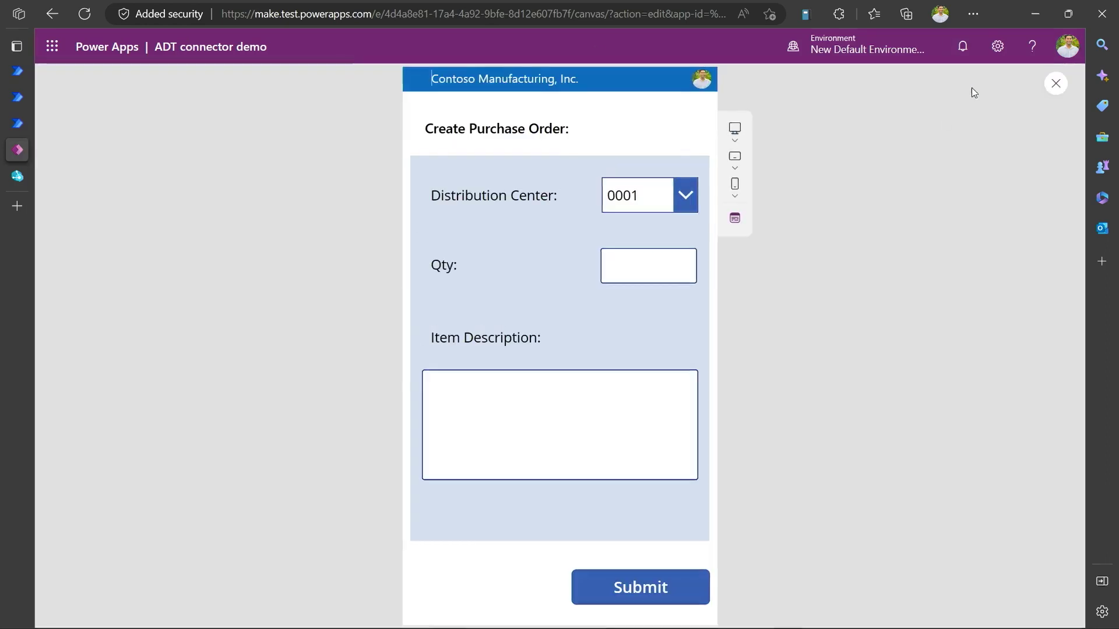
click(634, 273)
text(3)
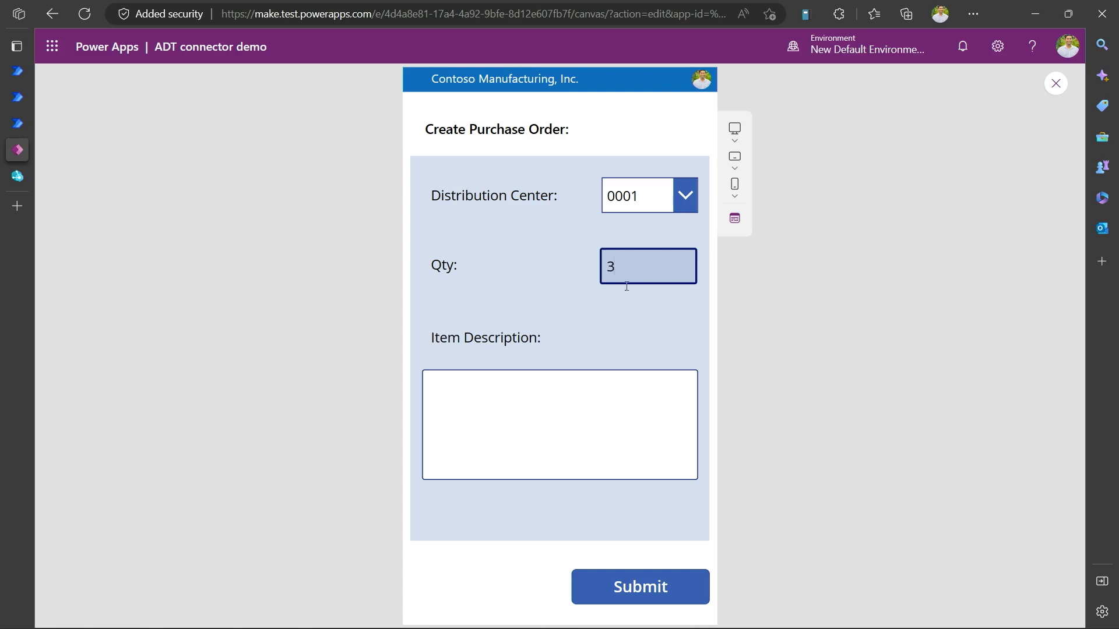
click(550, 389)
text(Pri)
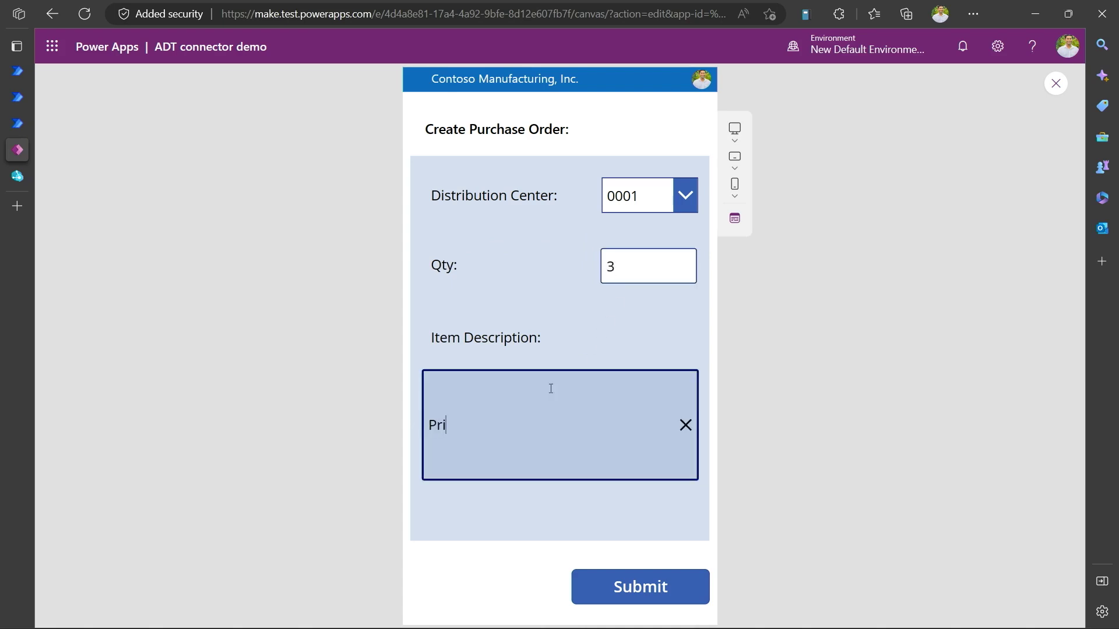
text(nters)
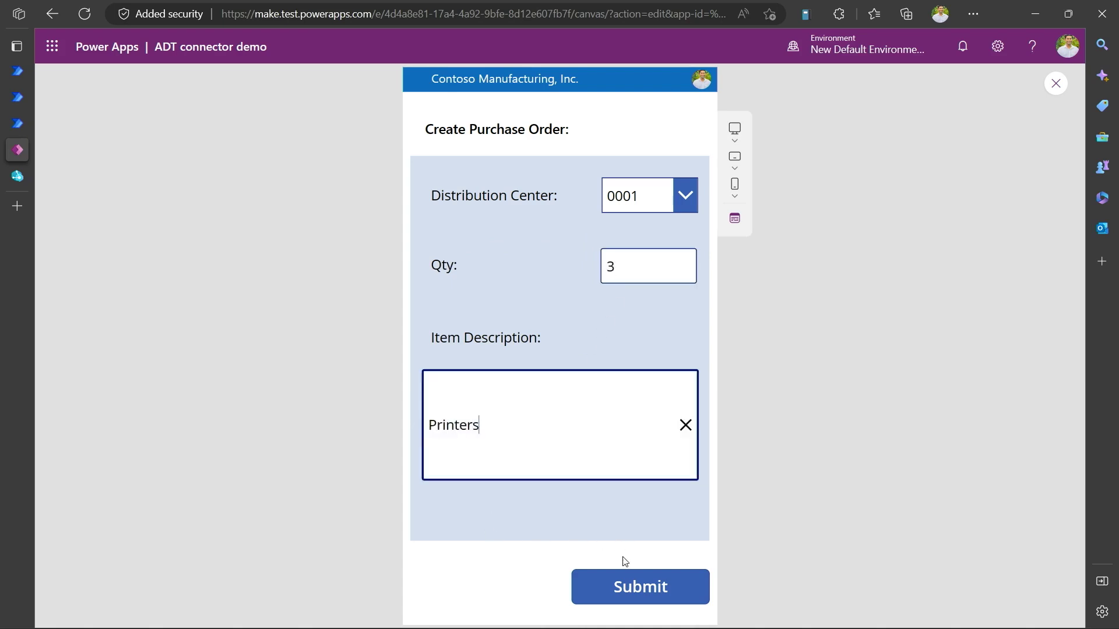
click(617, 598)
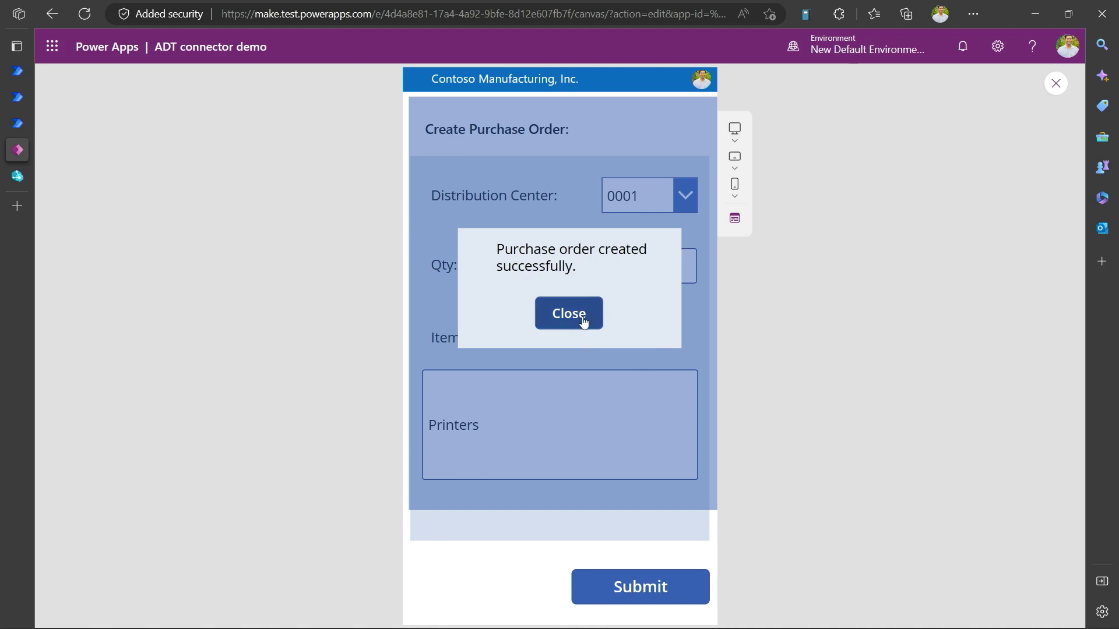
click(583, 321)
Step: Refresh the flow's 28-day run history and open the latest ADT connector demo run
mouse_move(21, 126)
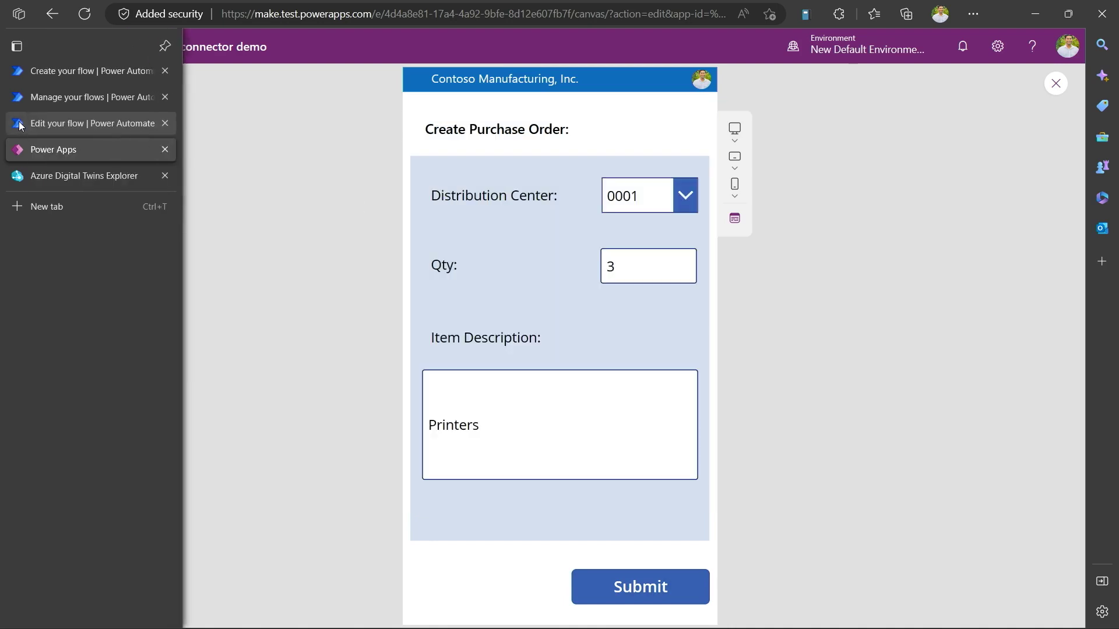
click(24, 97)
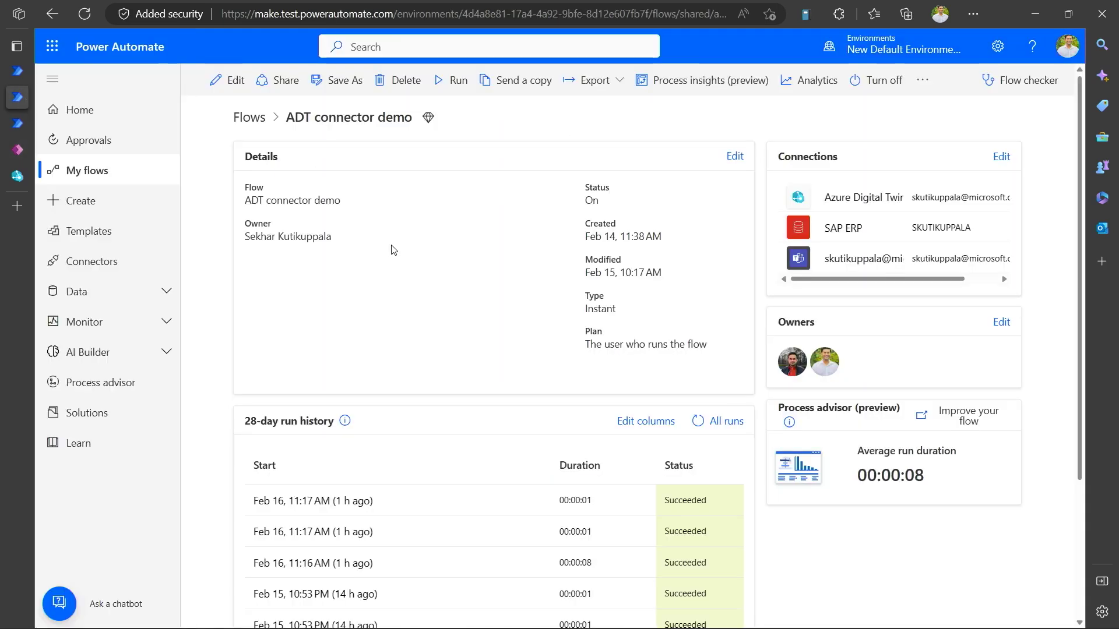
click(697, 422)
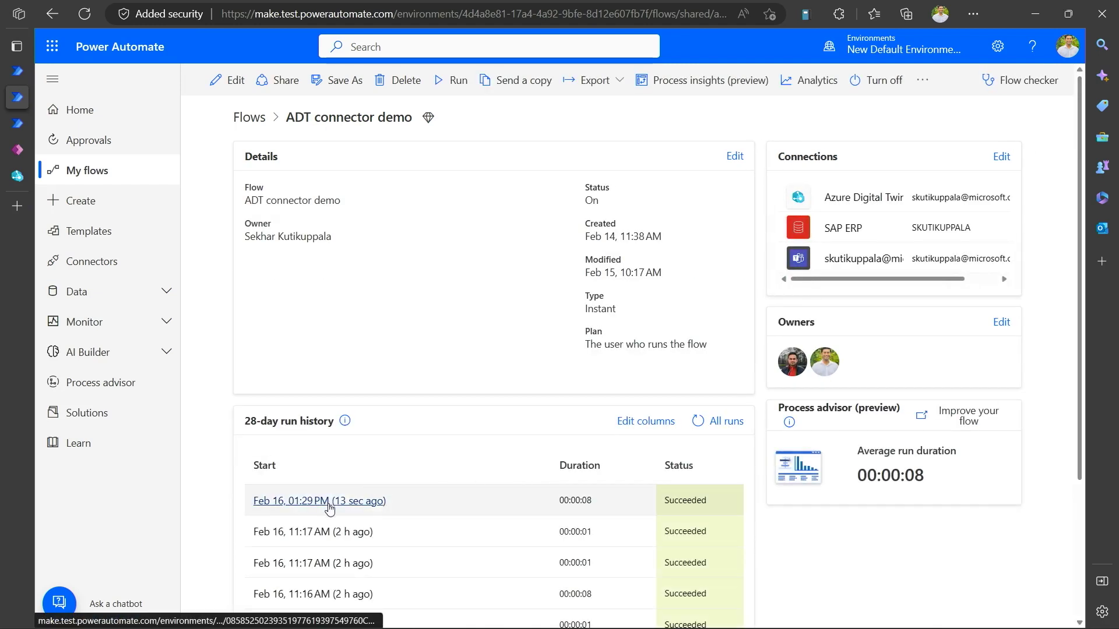
click(329, 503)
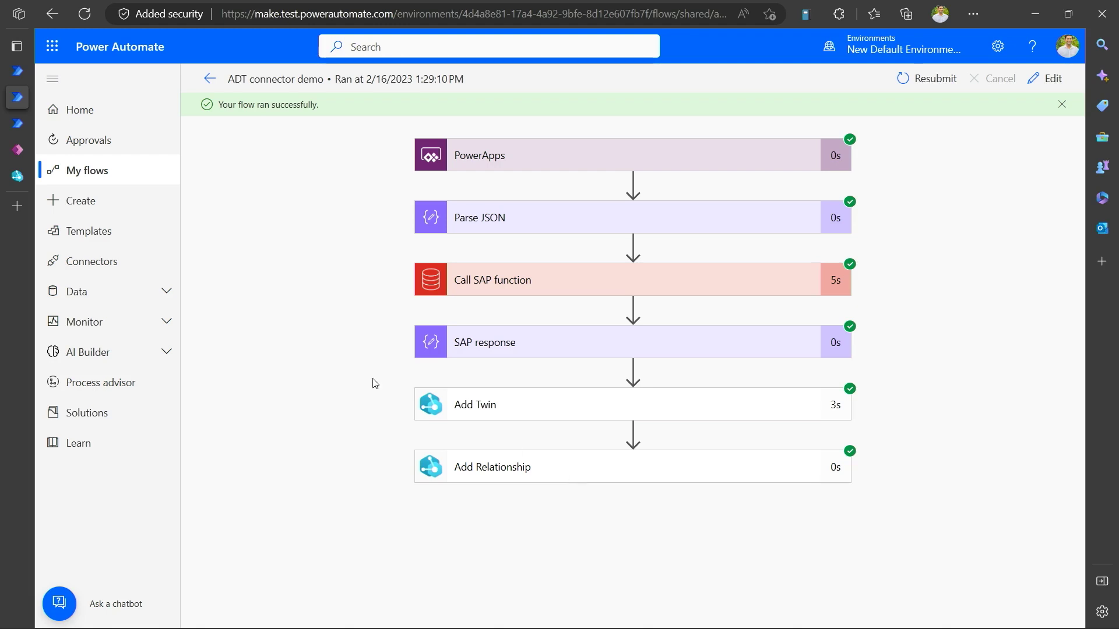
click(17, 173)
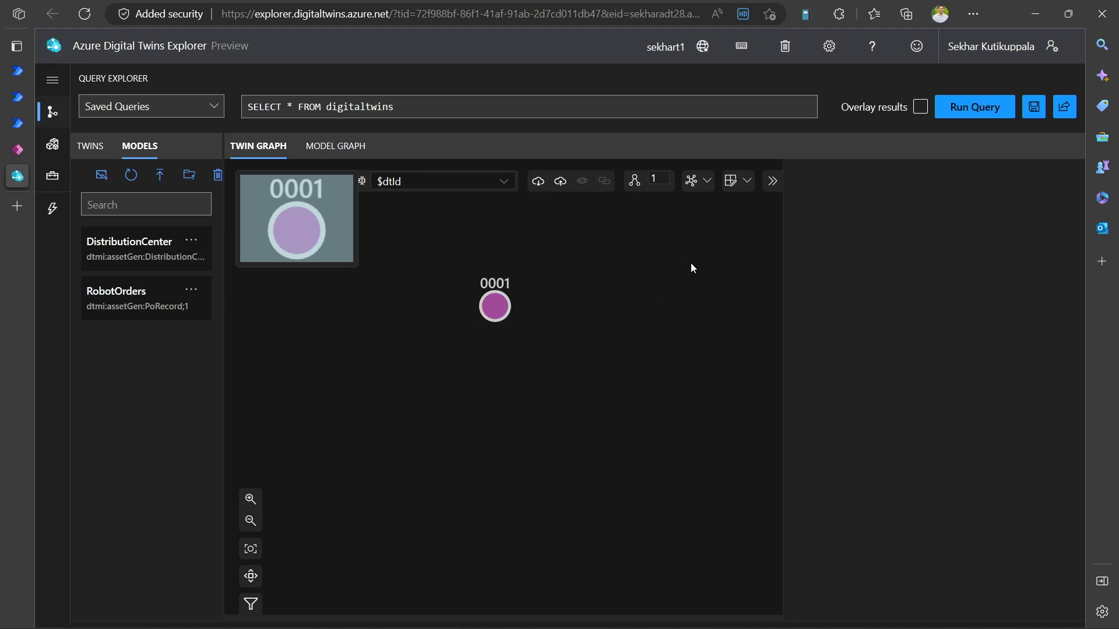
click(984, 109)
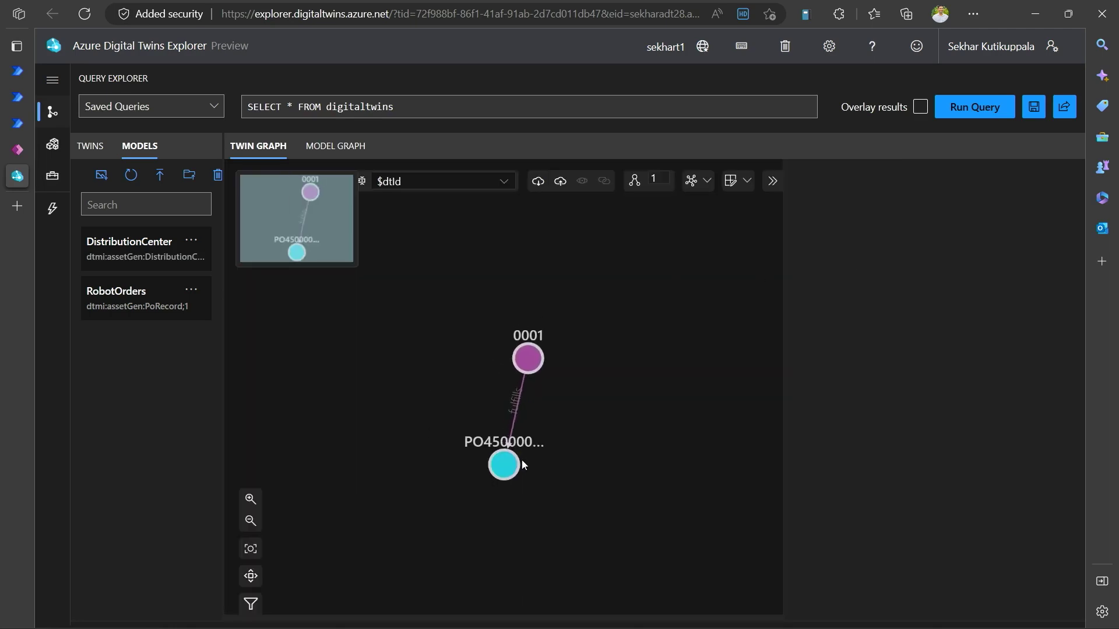
click(505, 463)
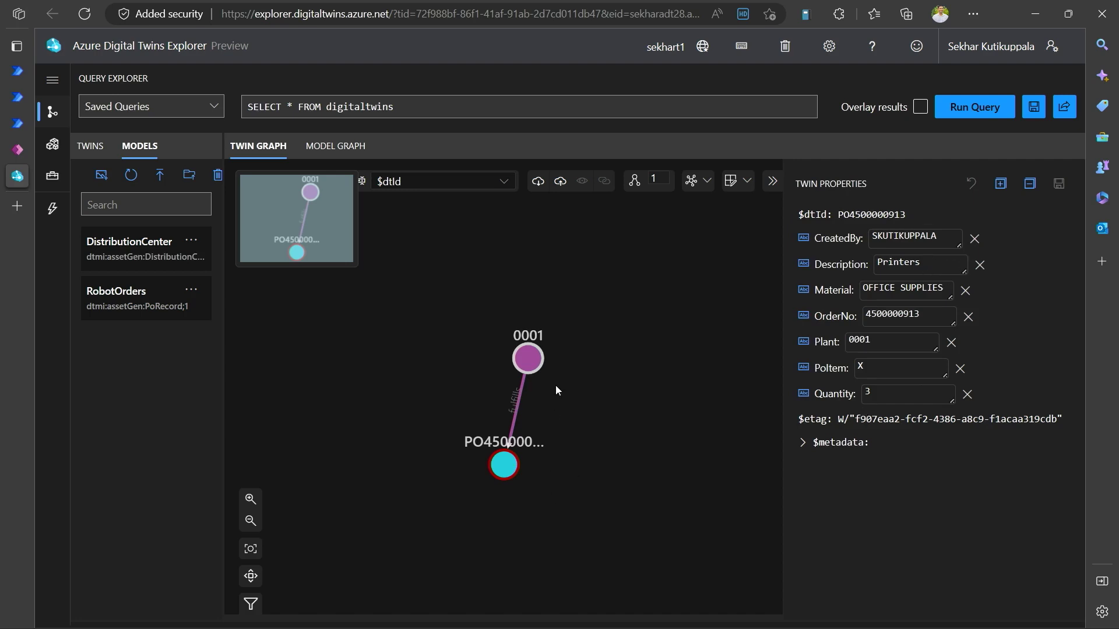
Step: Submit a purchase order for 5 Books and dismiss the success message
click(16, 154)
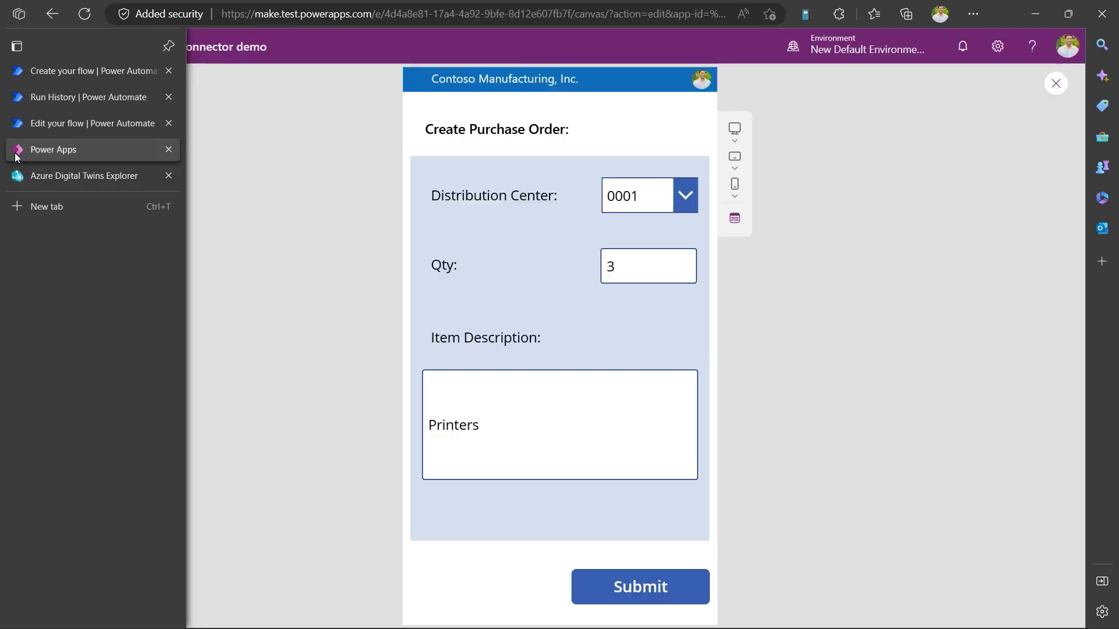
double_click(630, 265)
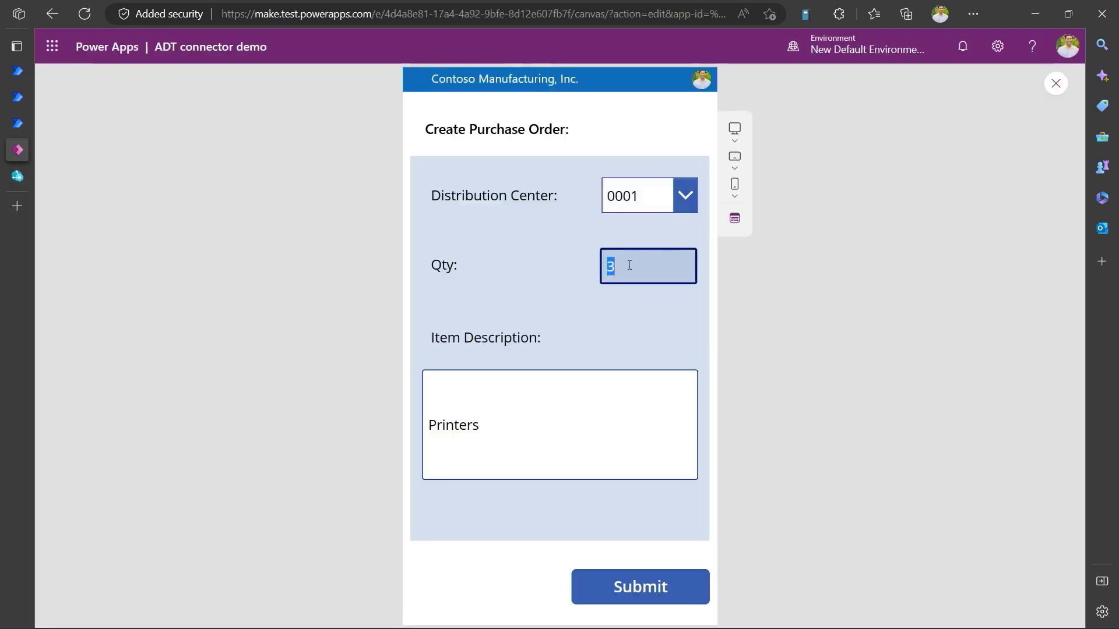
key(BackSpace)
text(5)
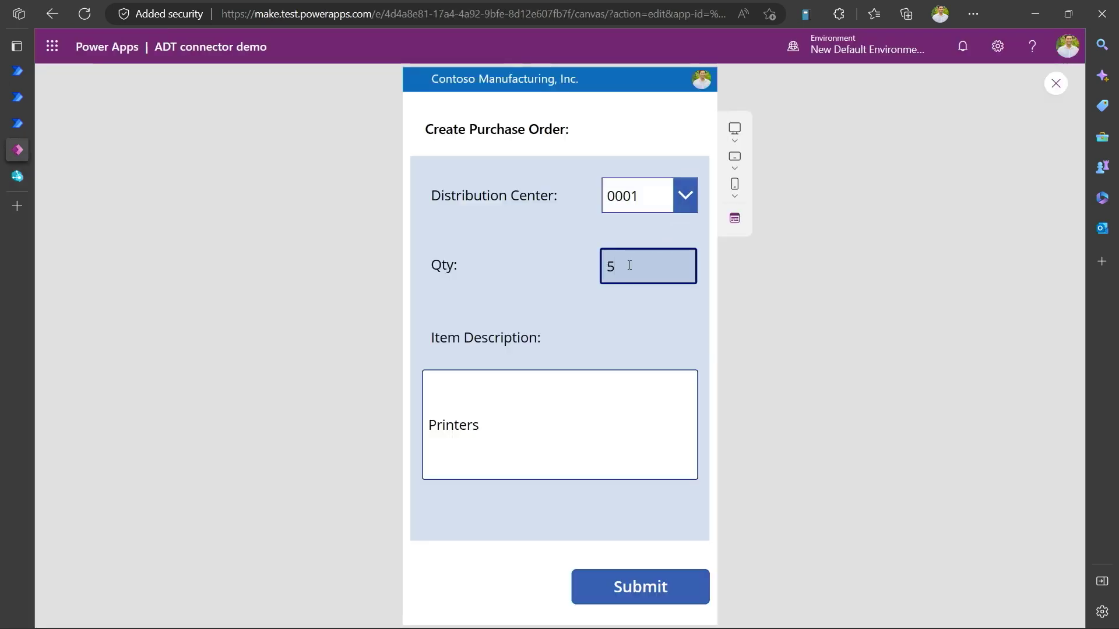
double_click(529, 395)
text(Books)
click(630, 589)
click(582, 314)
Step: Submit a second order for 100 Pens, dismiss the confirmation, and return to ADT Explorer
click(627, 272)
double_click(627, 273)
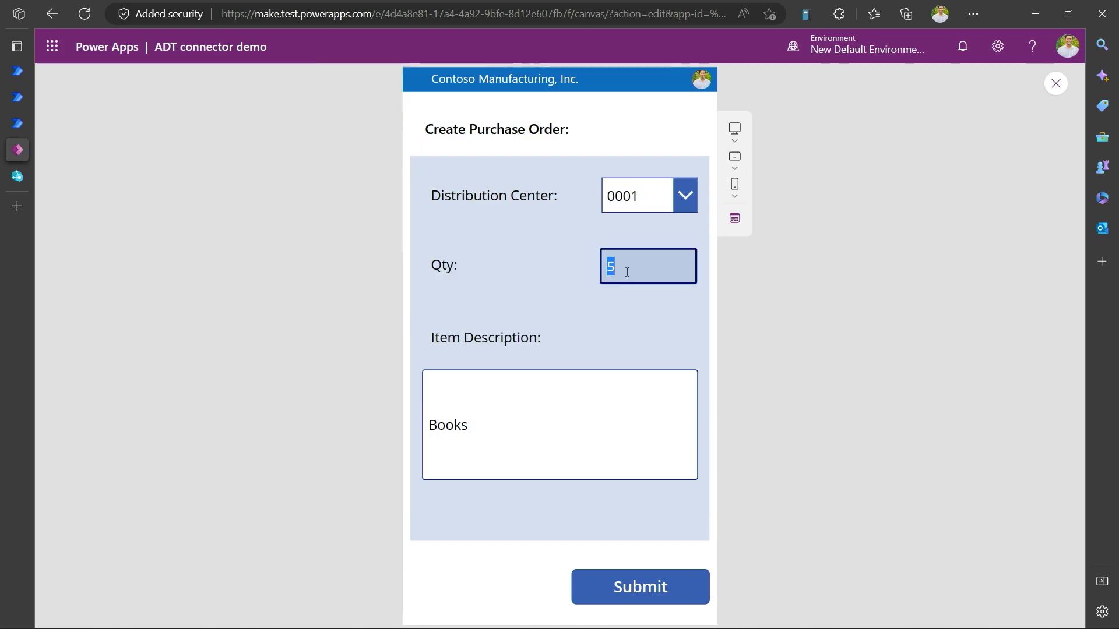
key(BackSpace)
text(100)
click(564, 390)
double_click(565, 392)
text(Pens)
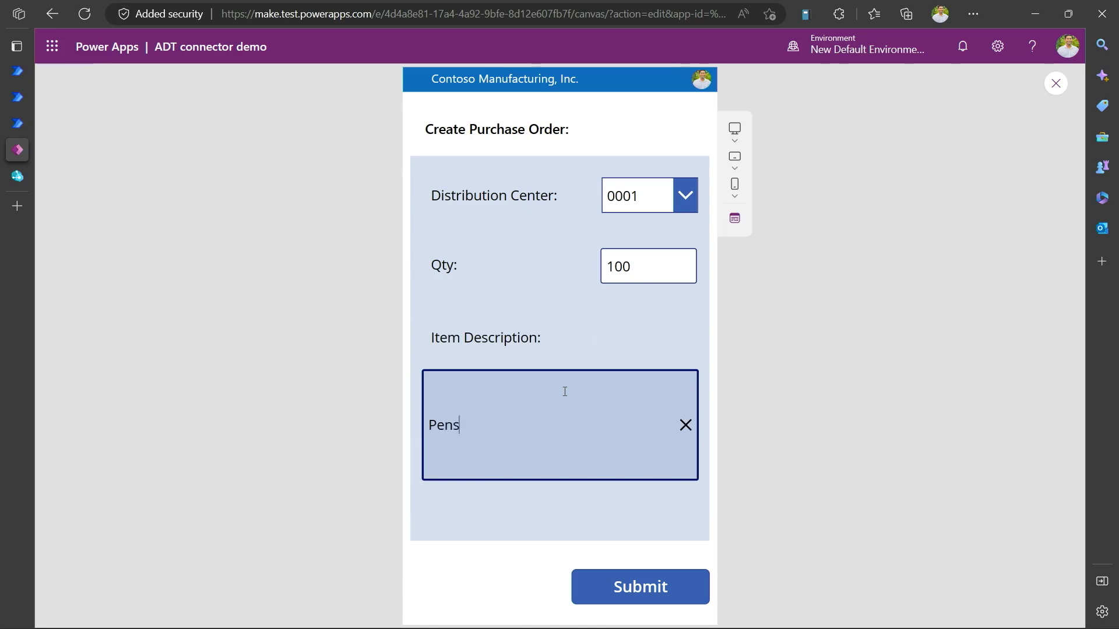
click(620, 585)
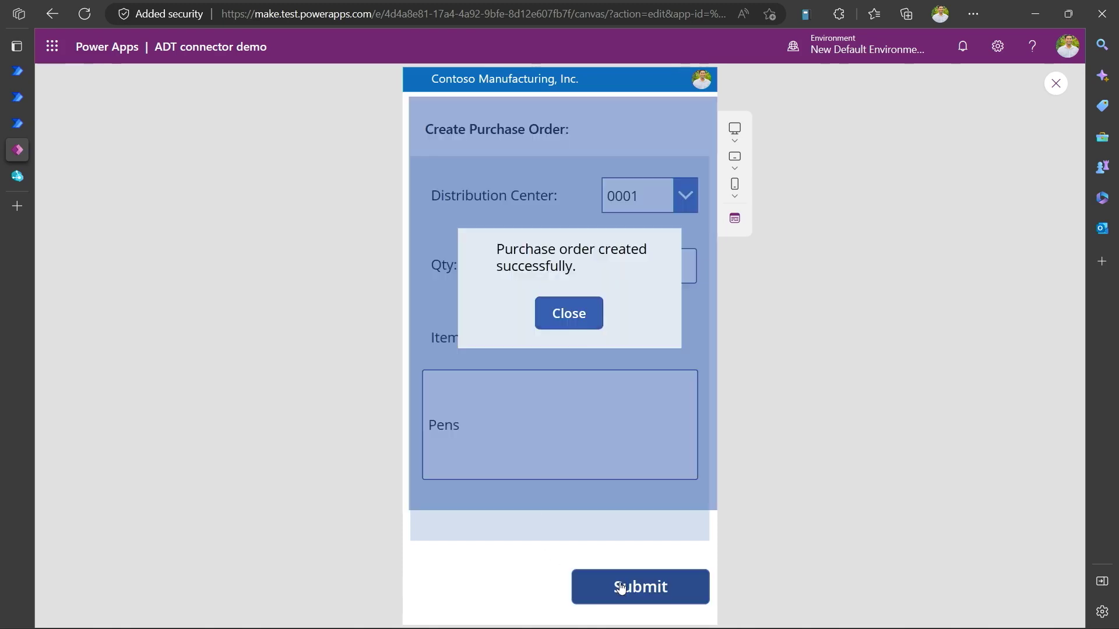
click(573, 318)
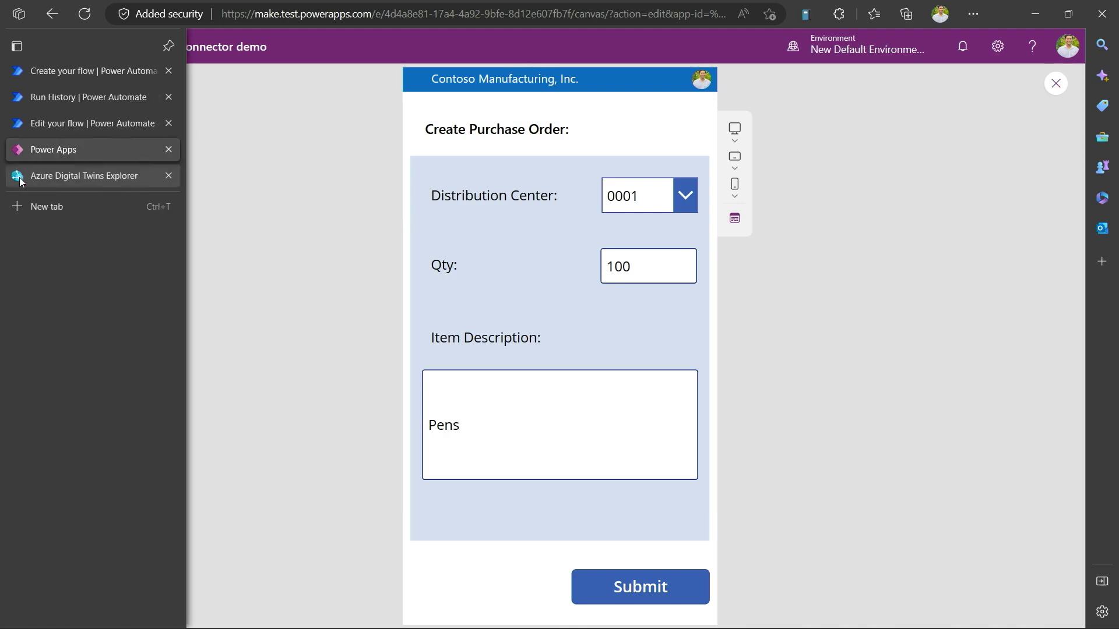
click(20, 178)
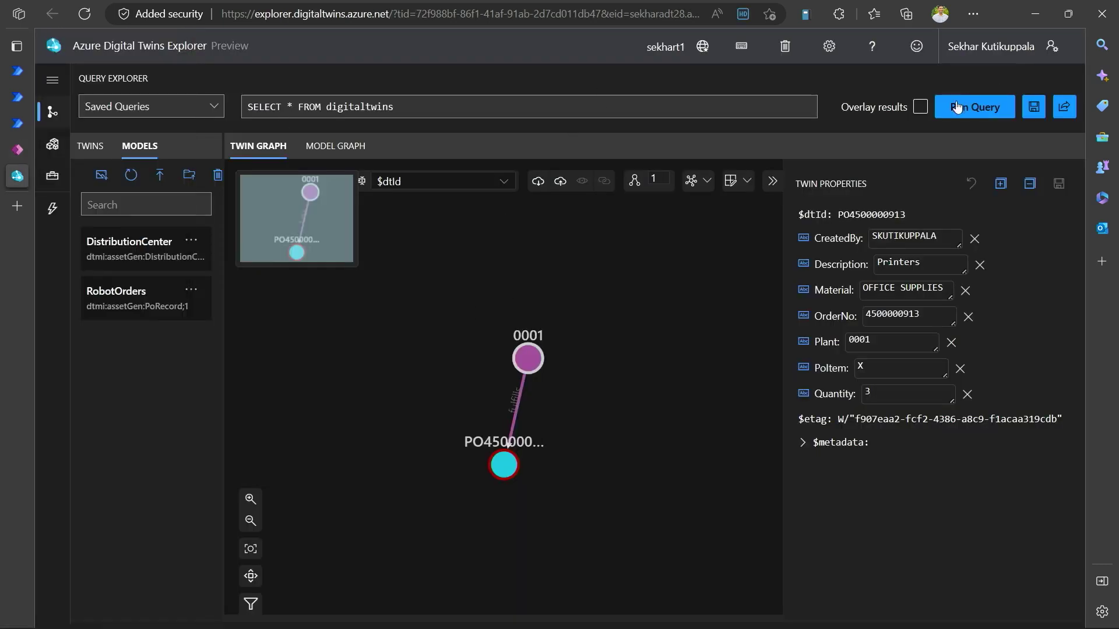
Step: Rerun the query and inspect each of the three purchase order twins linked to 0001
click(983, 109)
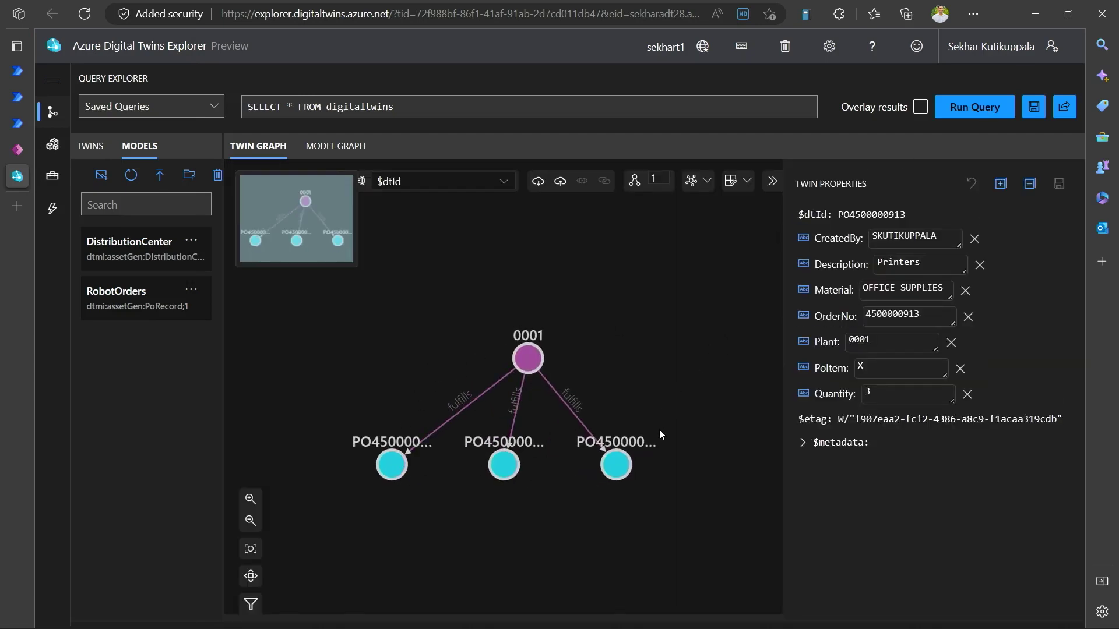
click(507, 466)
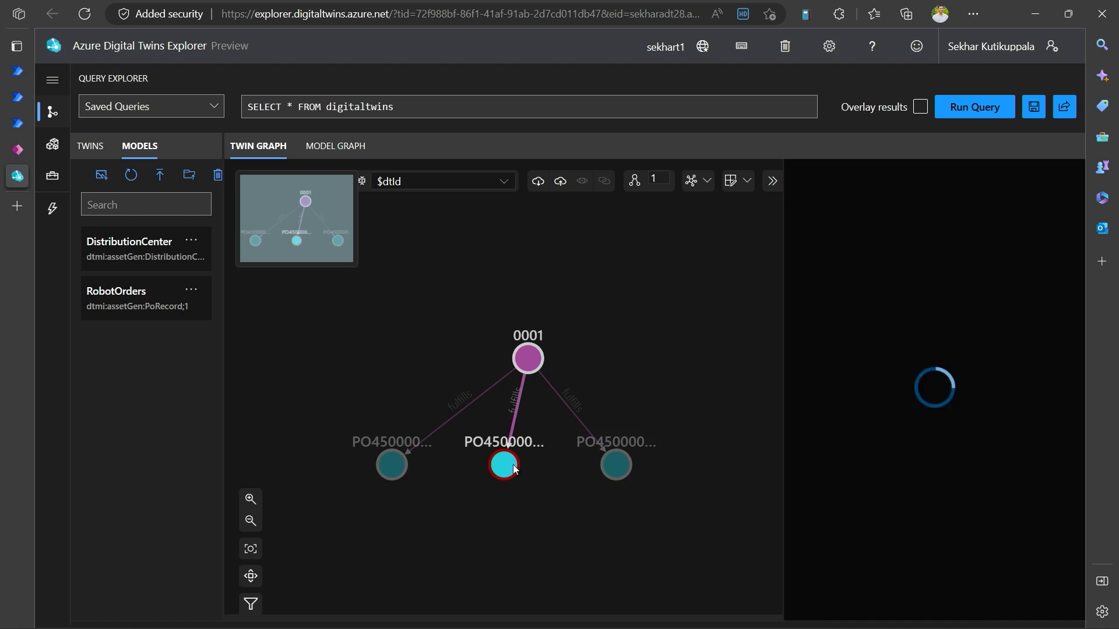
click(616, 470)
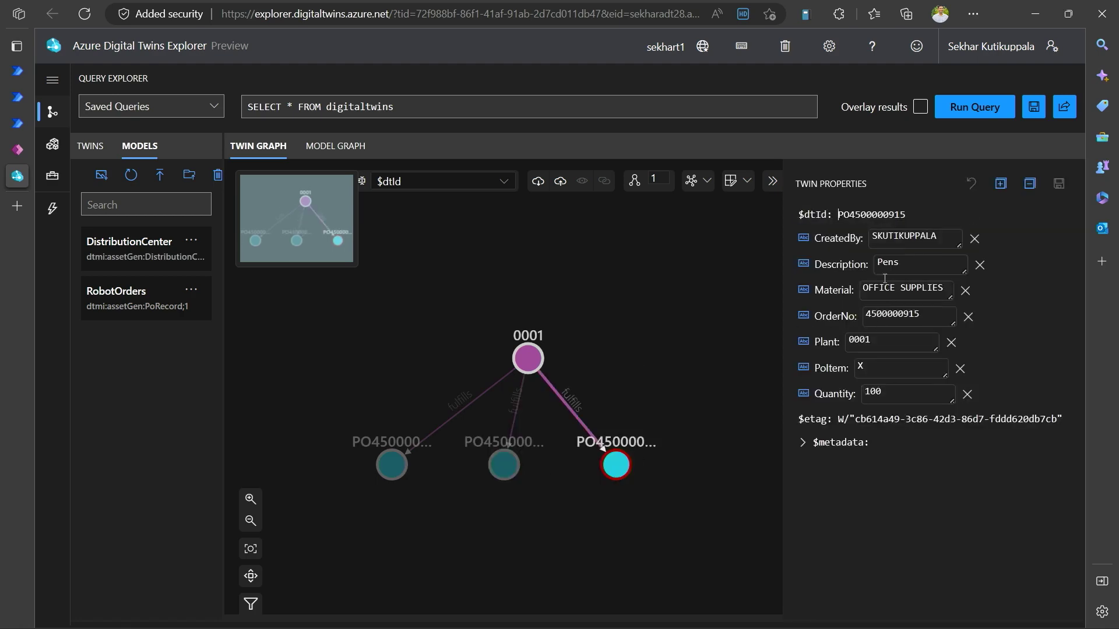
click(398, 457)
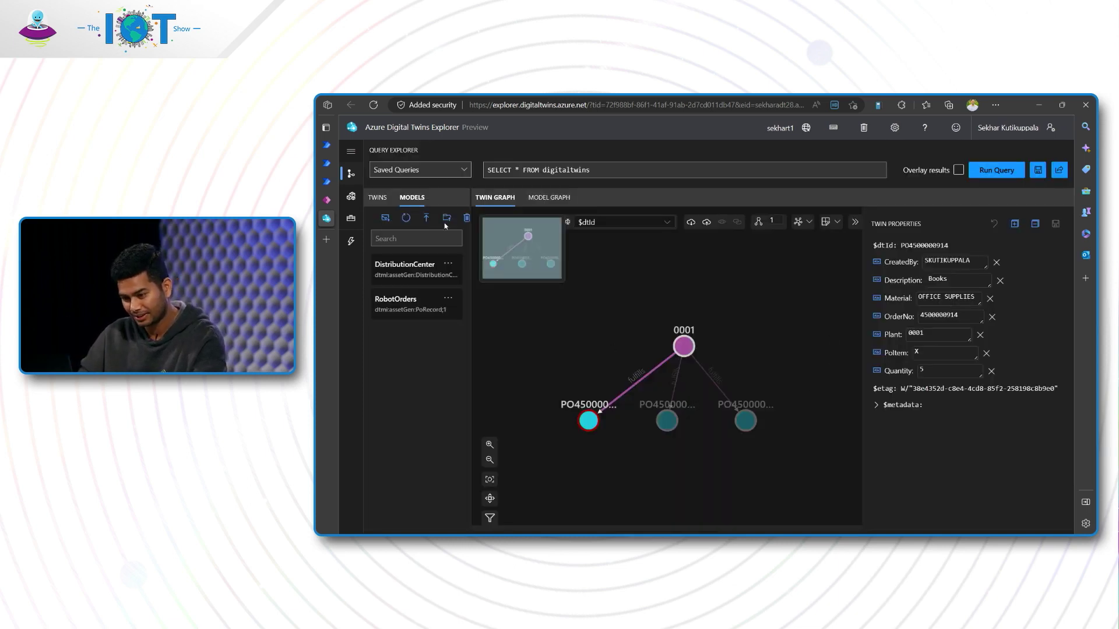
Step: Switch the app to the PO List screen, preview it, and refresh the empty orders table
click(361, 200)
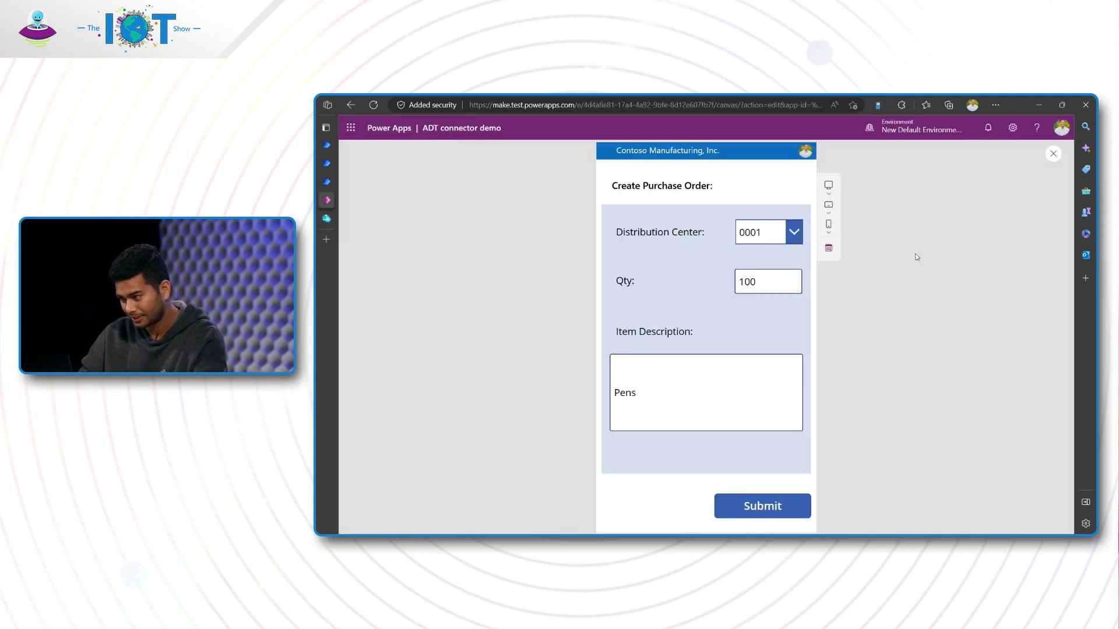
click(1053, 154)
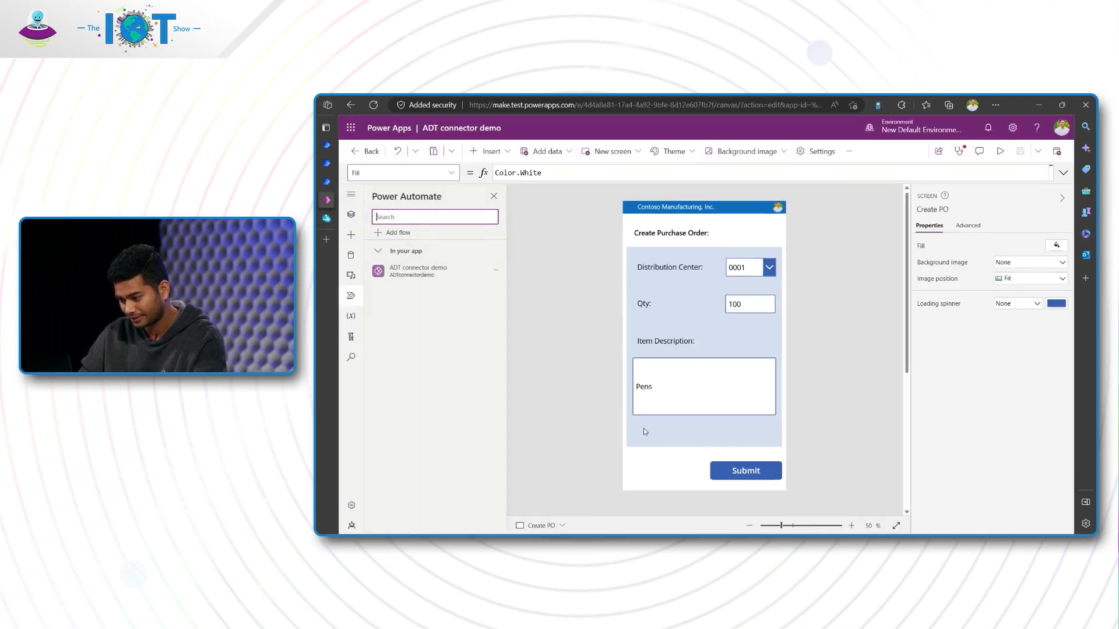
click(540, 525)
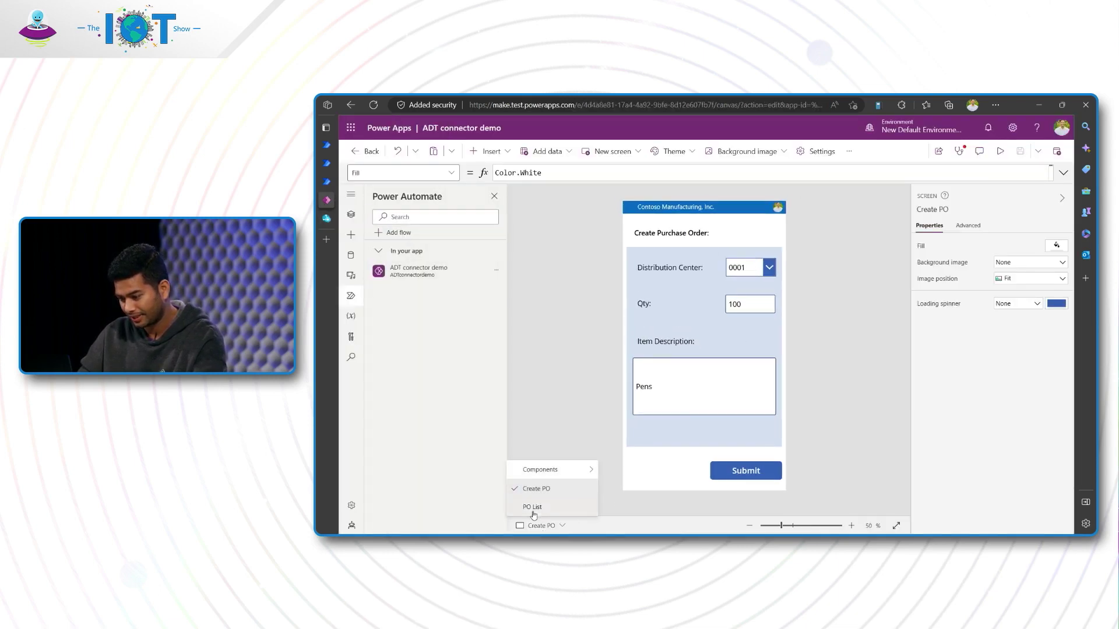
click(533, 506)
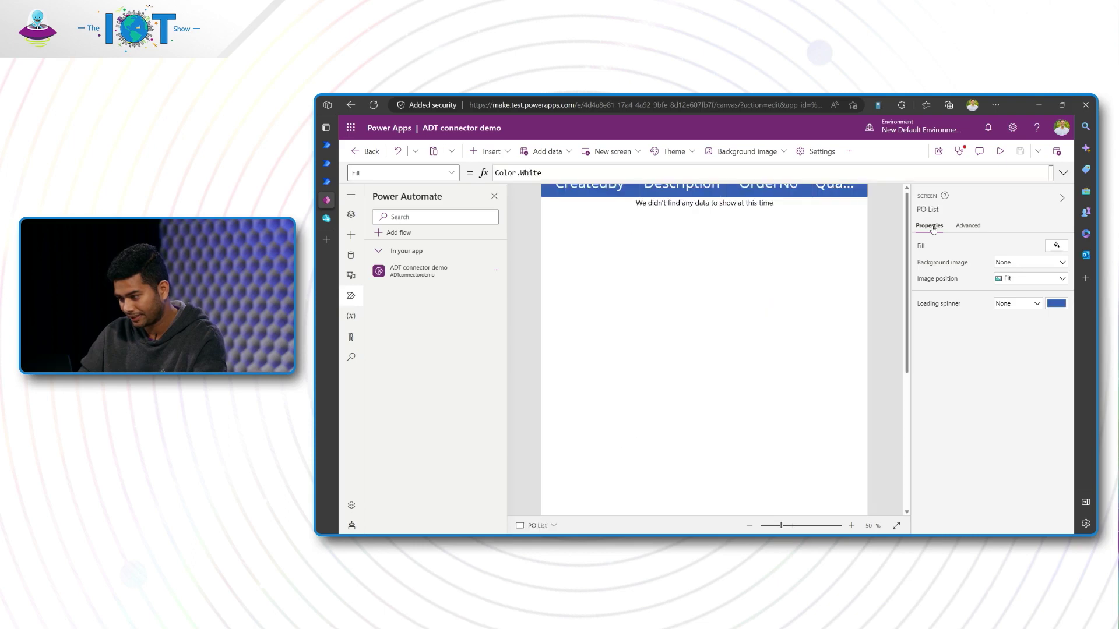
click(998, 151)
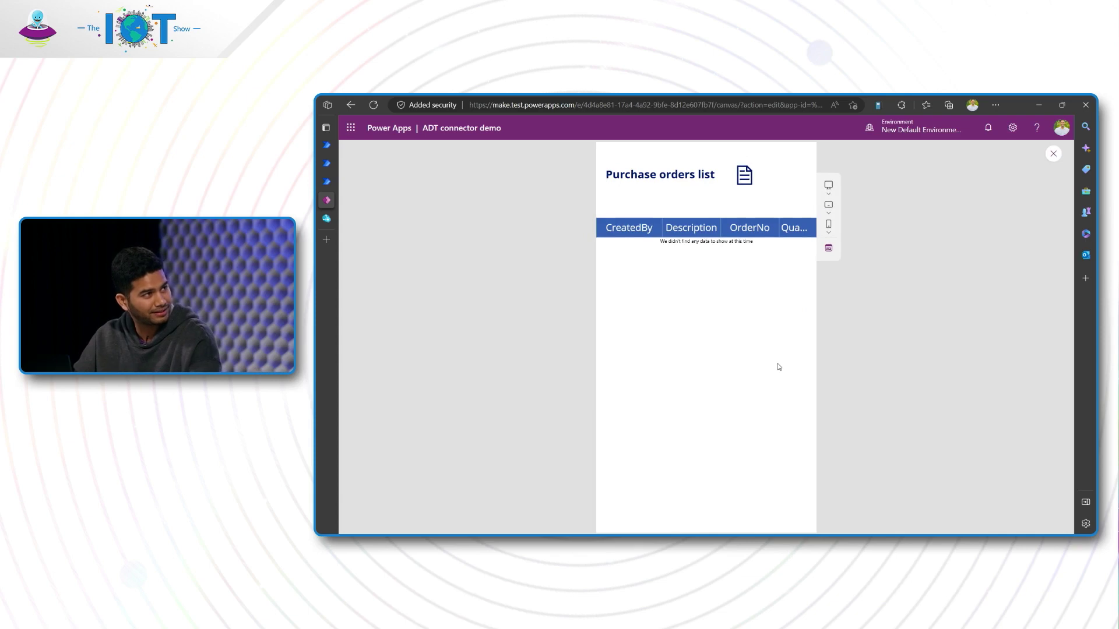
click(746, 180)
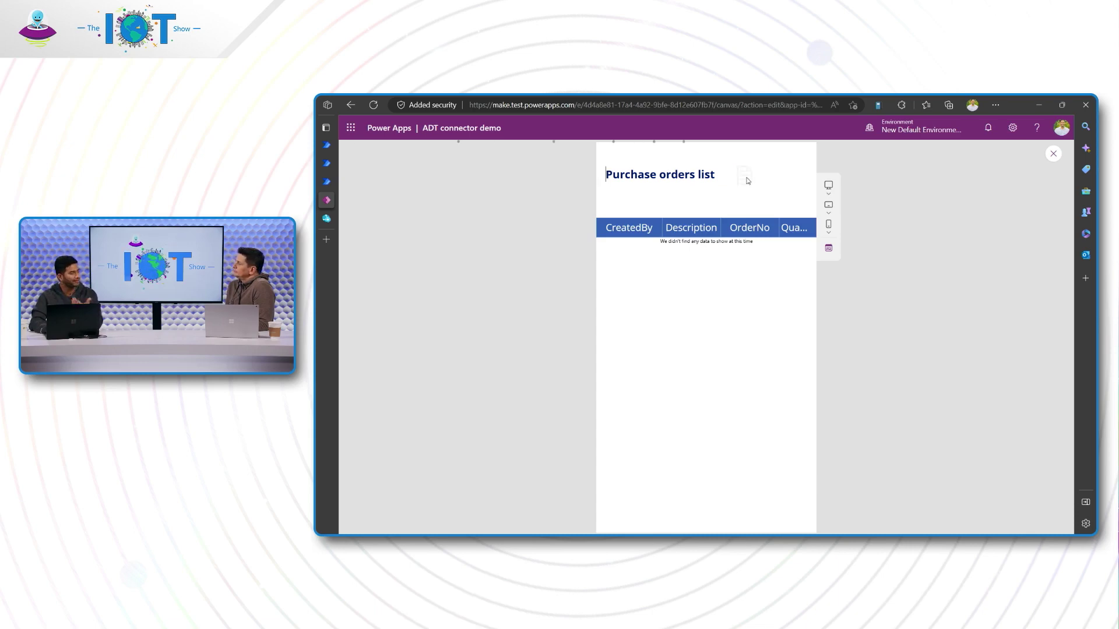